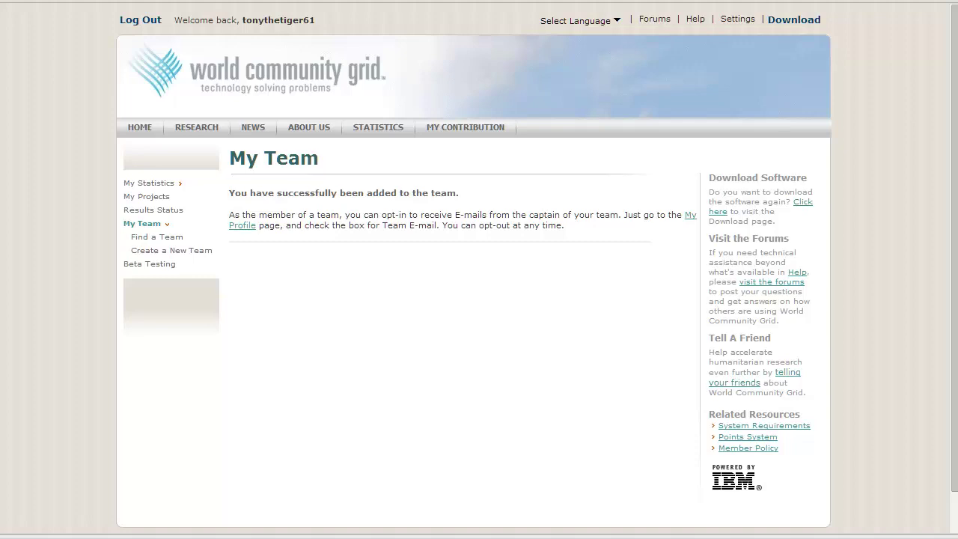
- Open BOINC Manager from the system tray and move its window fully into view
click(935, 538)
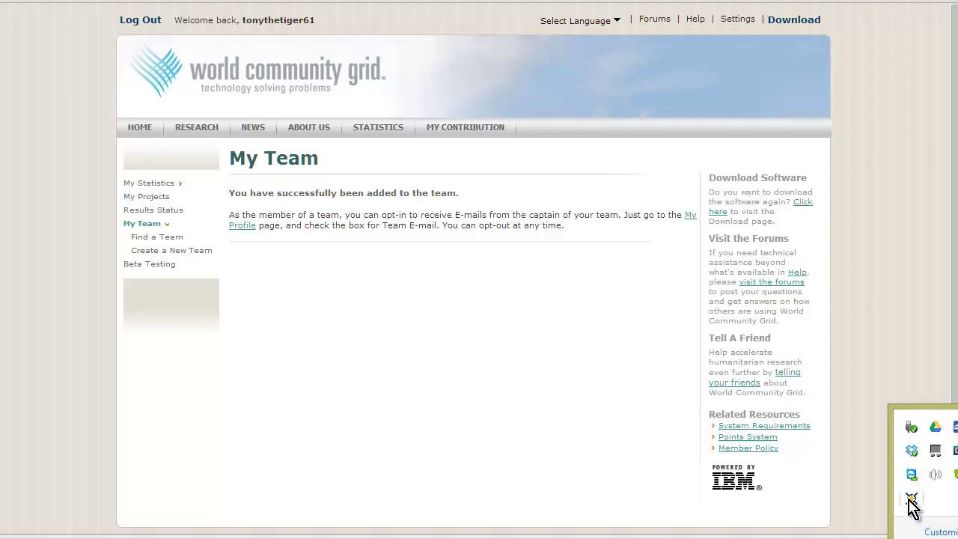
right_click(912, 499)
click(932, 414)
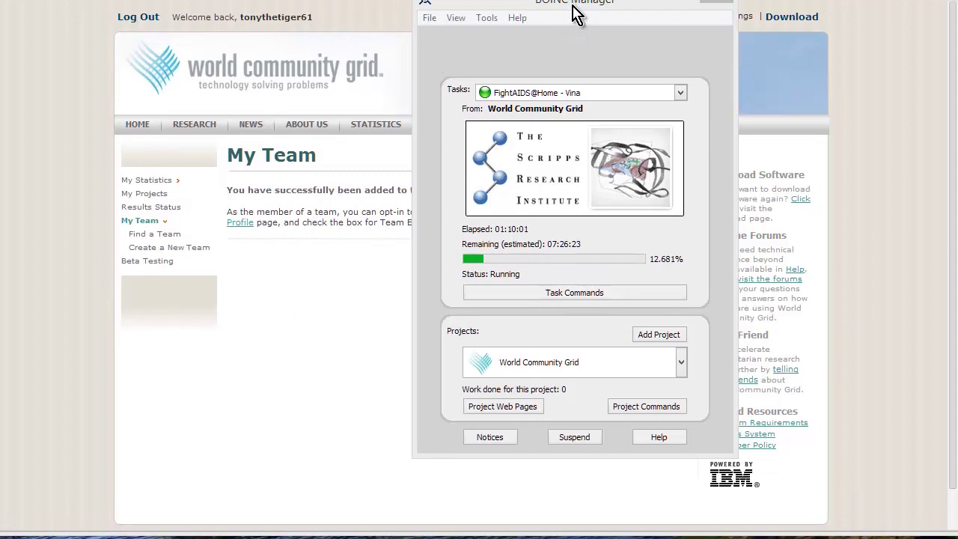
drag(576, 14, 586, 36)
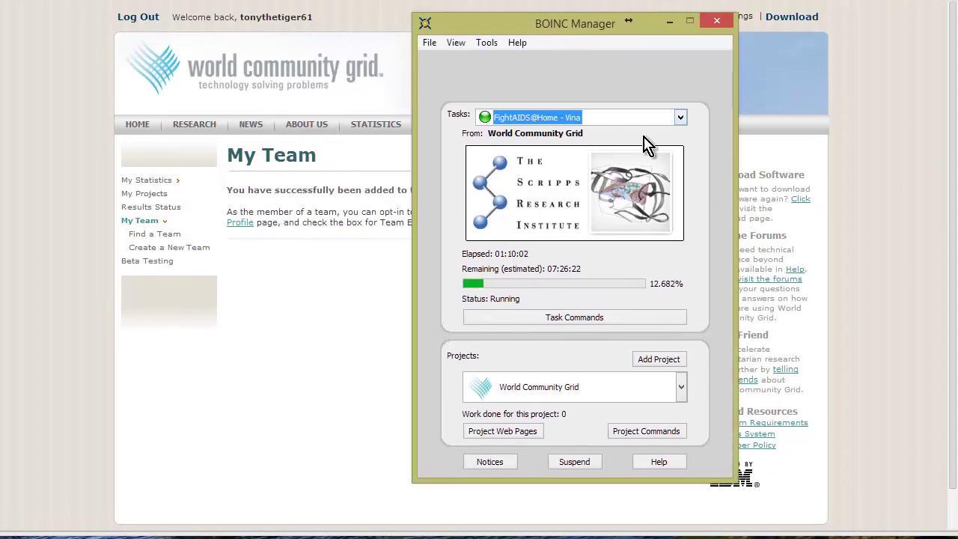
- Switch BOINC Manager to Advanced View, reposition the window and show the attached projects
click(456, 42)
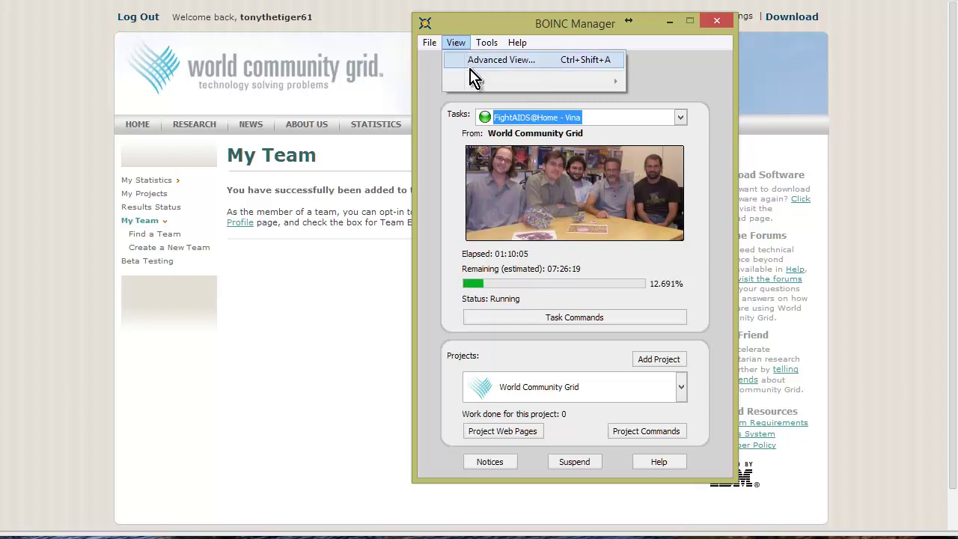
click(471, 61)
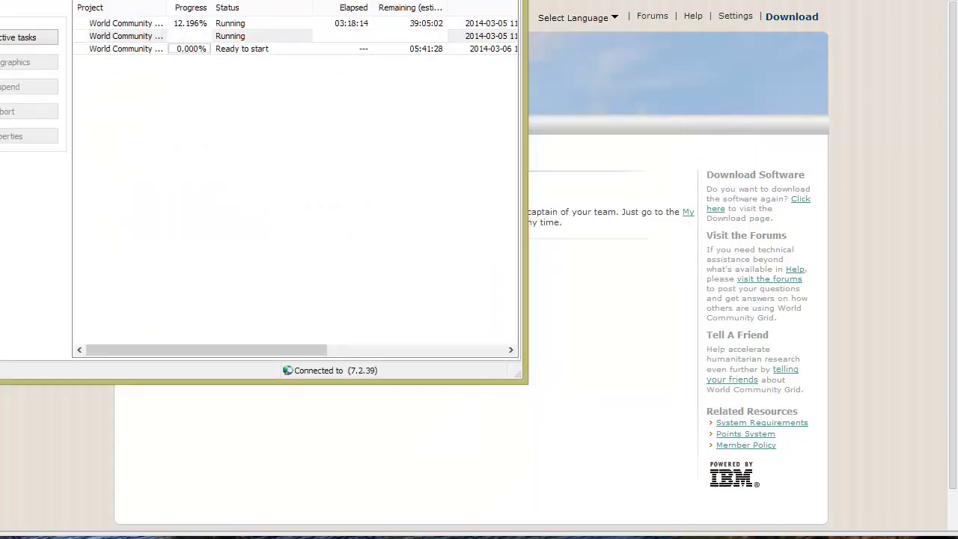
drag(304, 42, 395, 75)
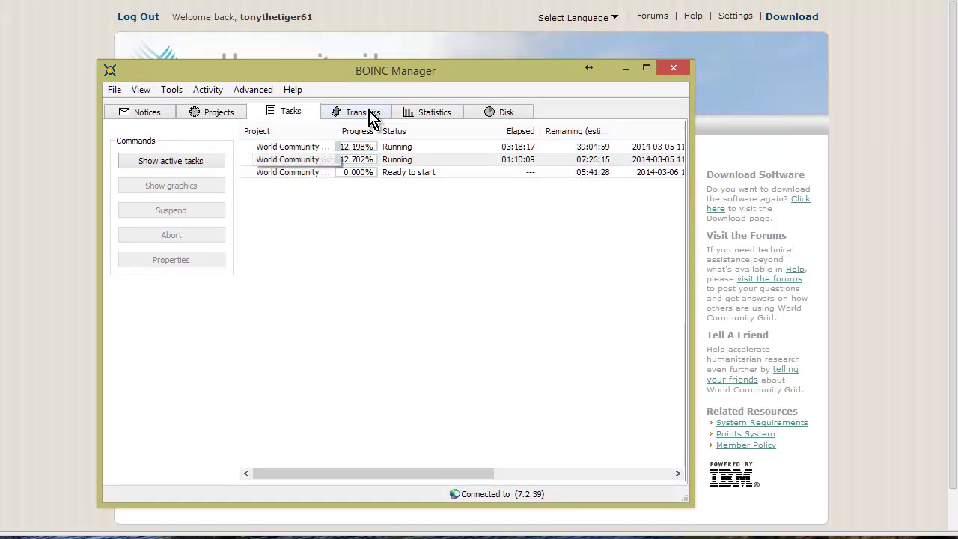
click(229, 118)
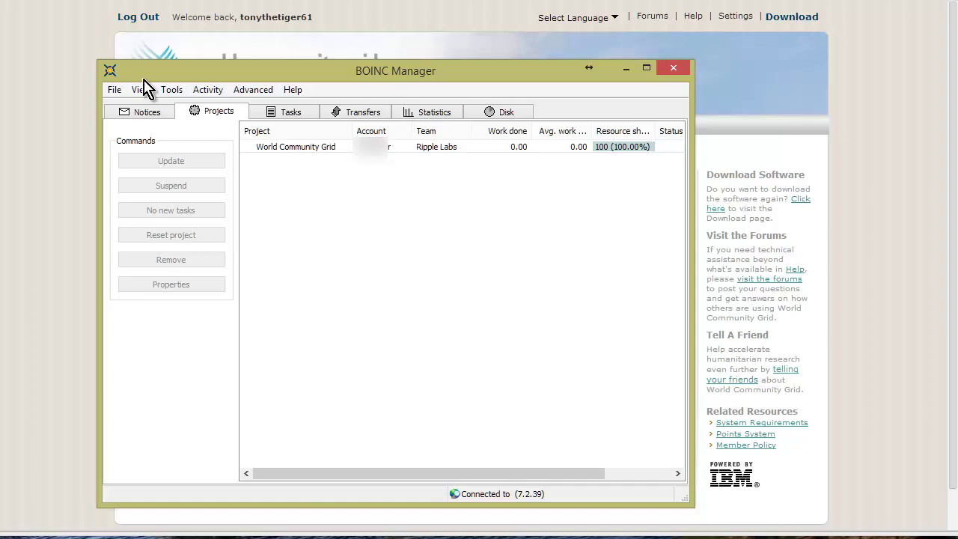
- Review the computing preferences for processor, network, disk and memory usage and exclusive applications, leaving without changes
click(172, 89)
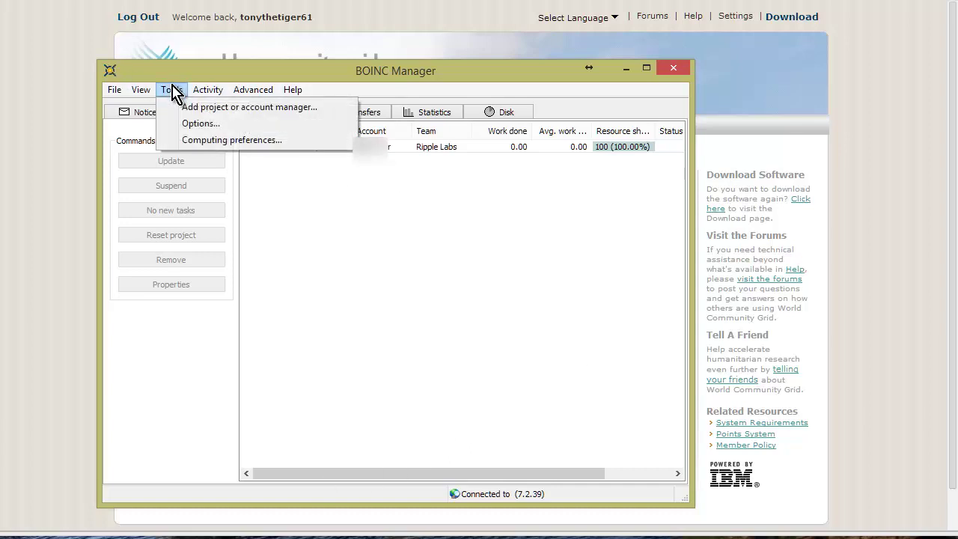
click(217, 140)
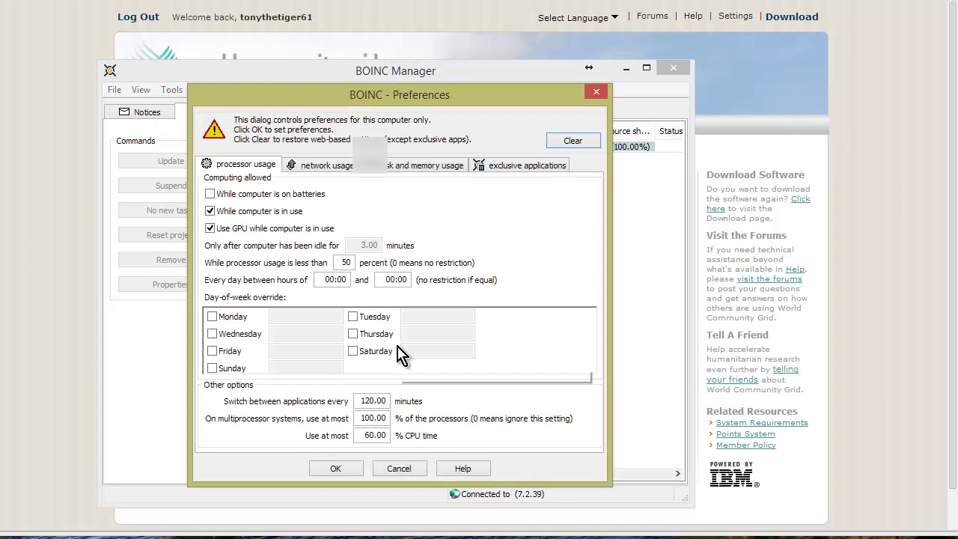
drag(299, 103, 252, 69)
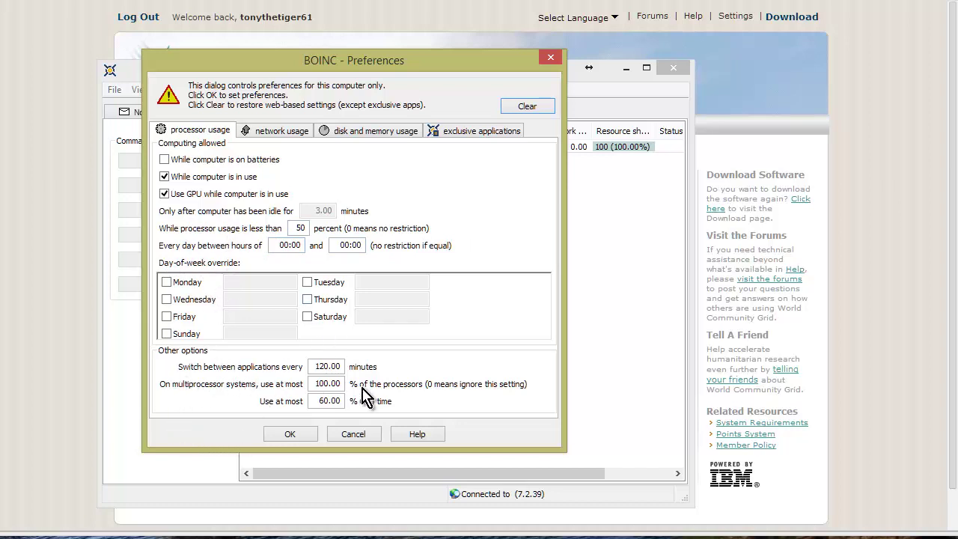
click(276, 134)
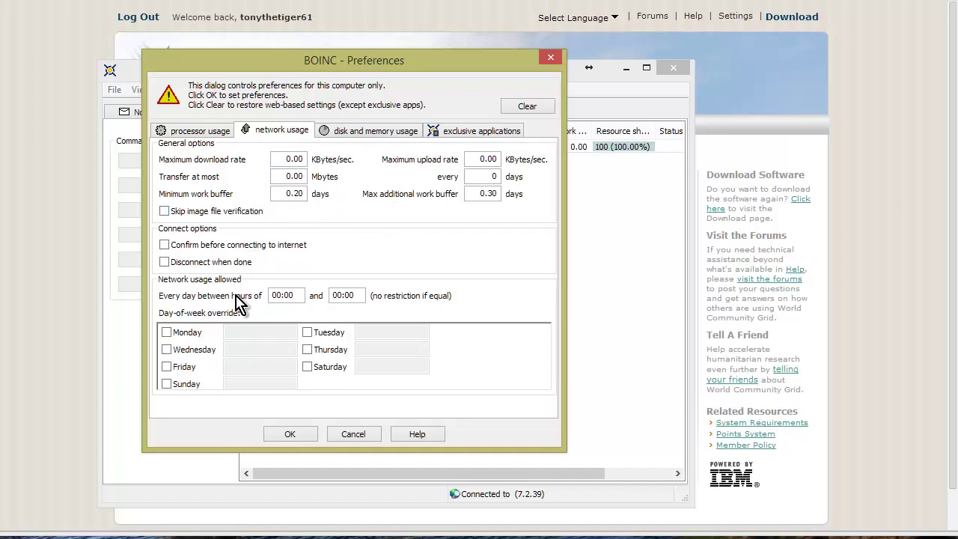
click(347, 132)
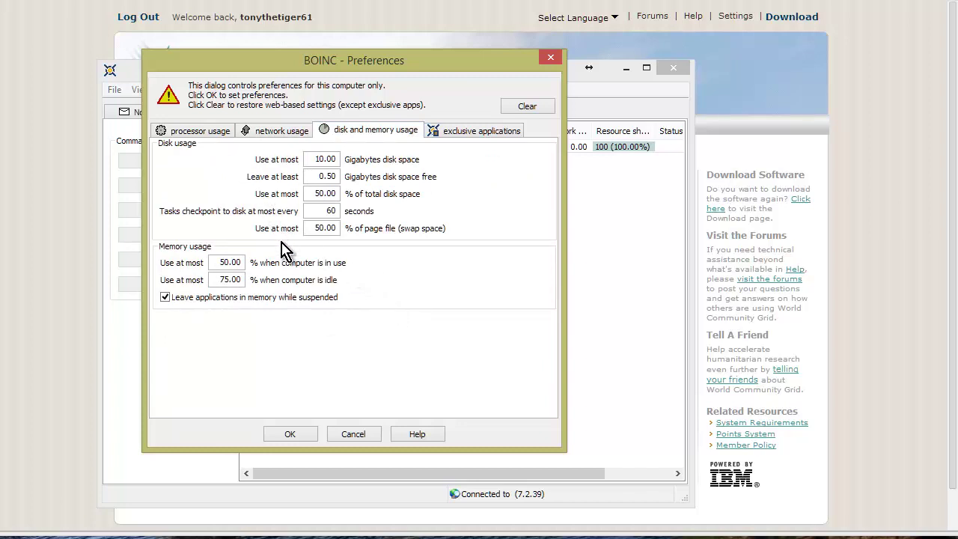
click(468, 131)
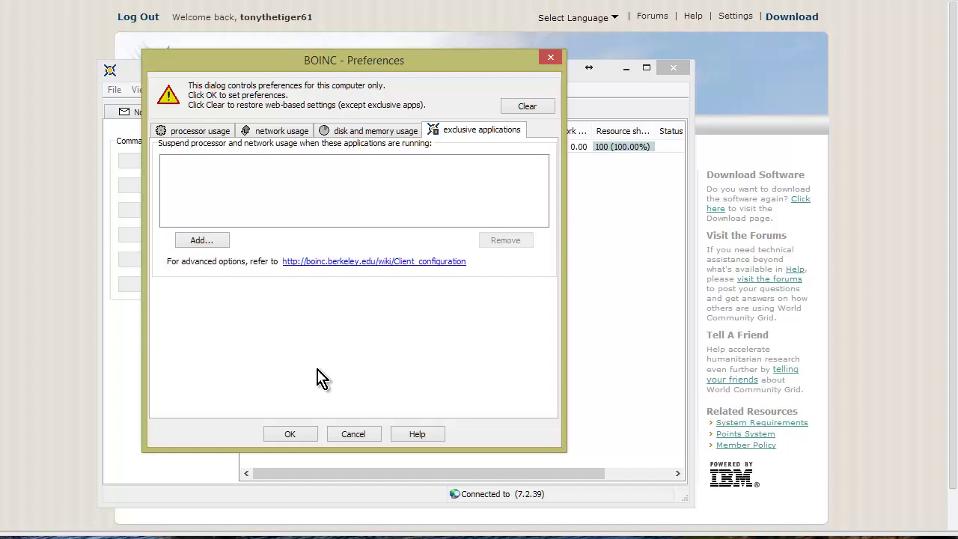
click(353, 434)
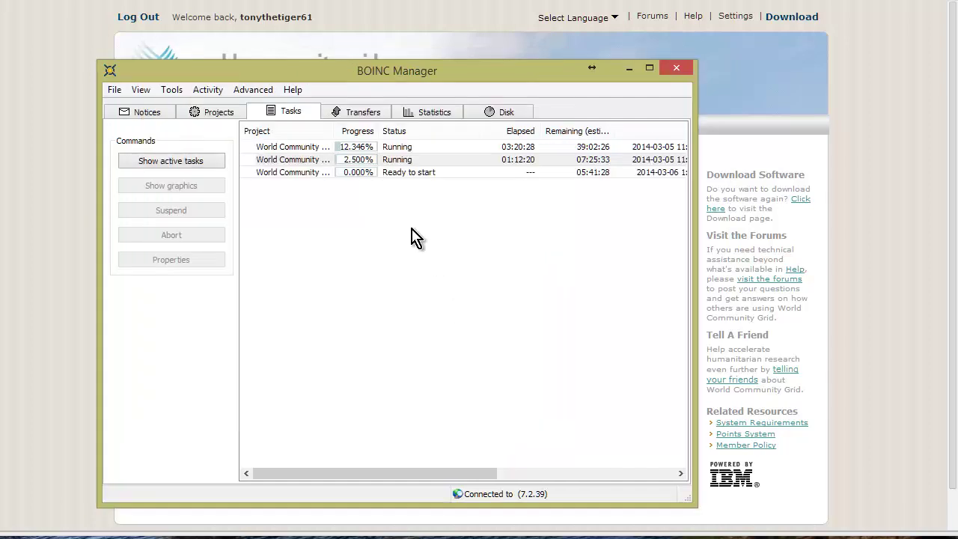
- Review the run, GPU and network activity modes without changing them, and close the BOINC Manager window
click(207, 89)
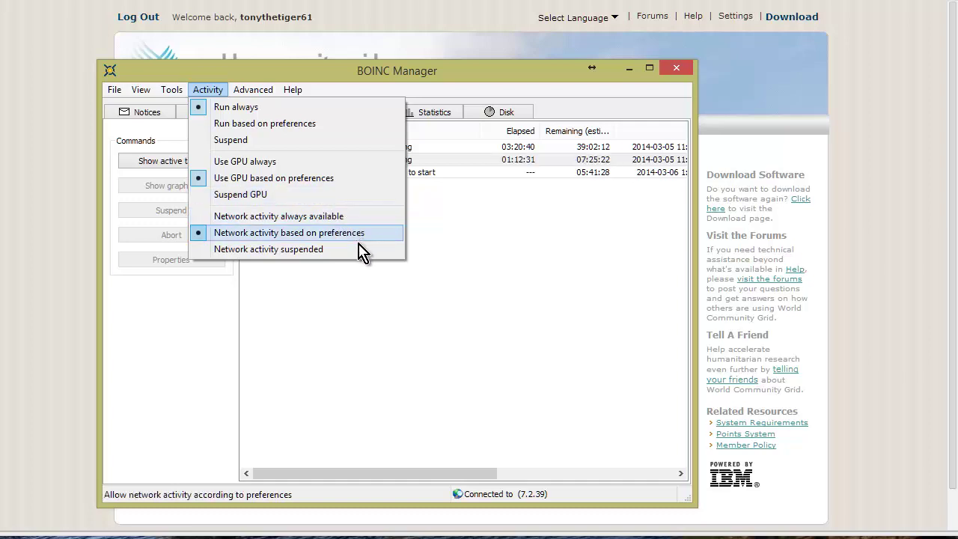
click(352, 341)
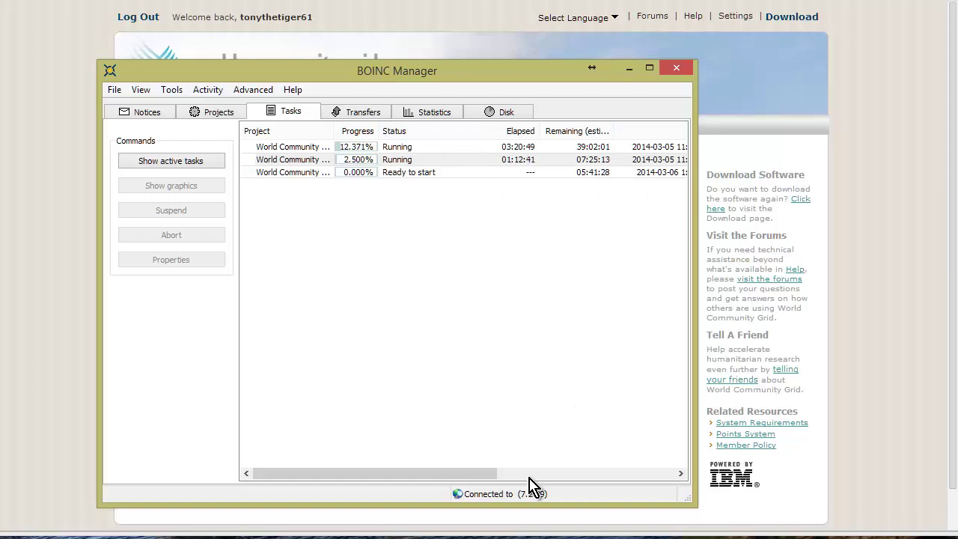
click(677, 72)
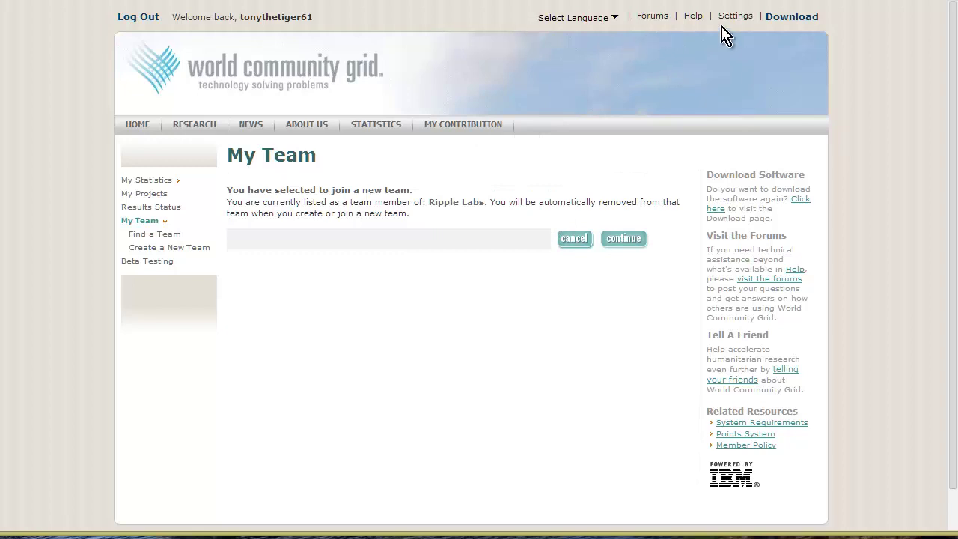
- Open the World Community Grid account settings and look through the communication preferences
click(743, 20)
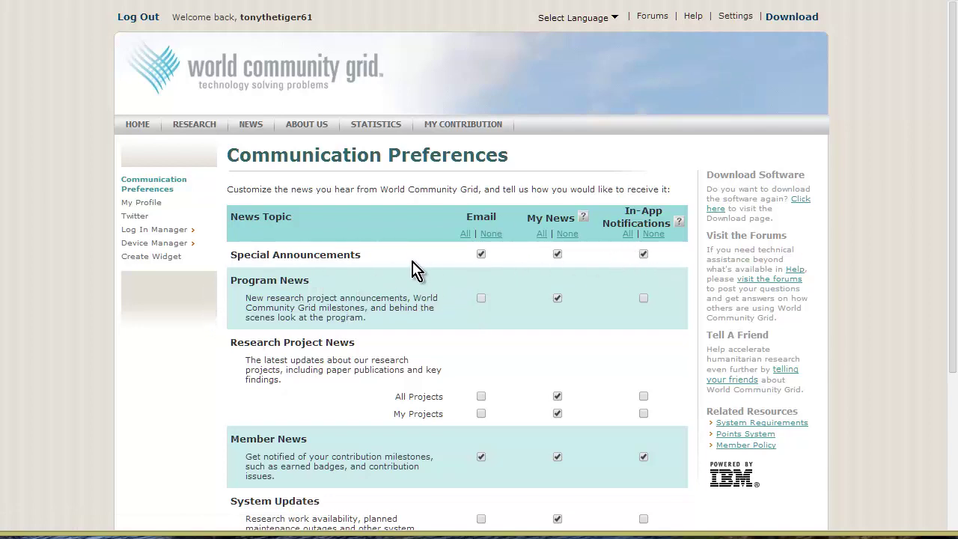
scroll(422, 275, down, 1)
scroll(463, 247, down, 2)
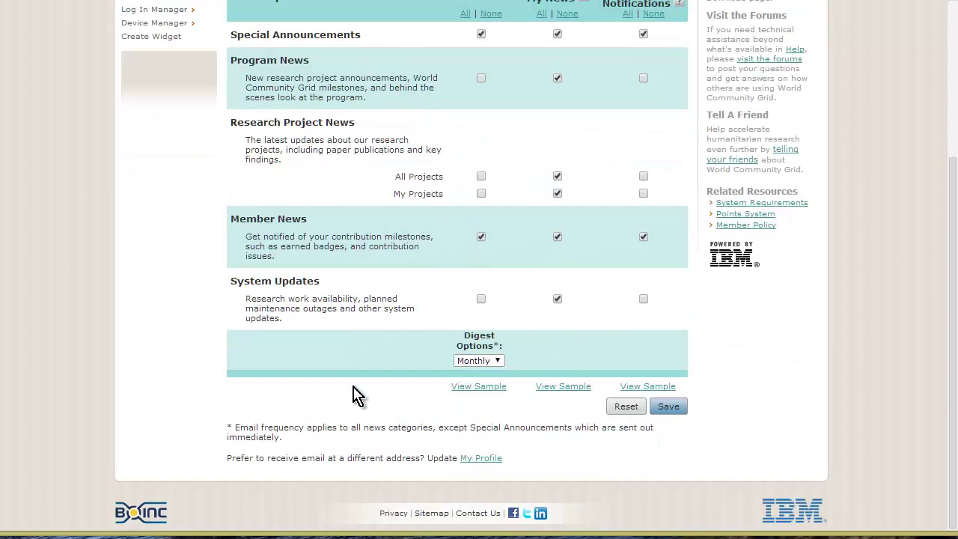
scroll(578, 370, up, 3)
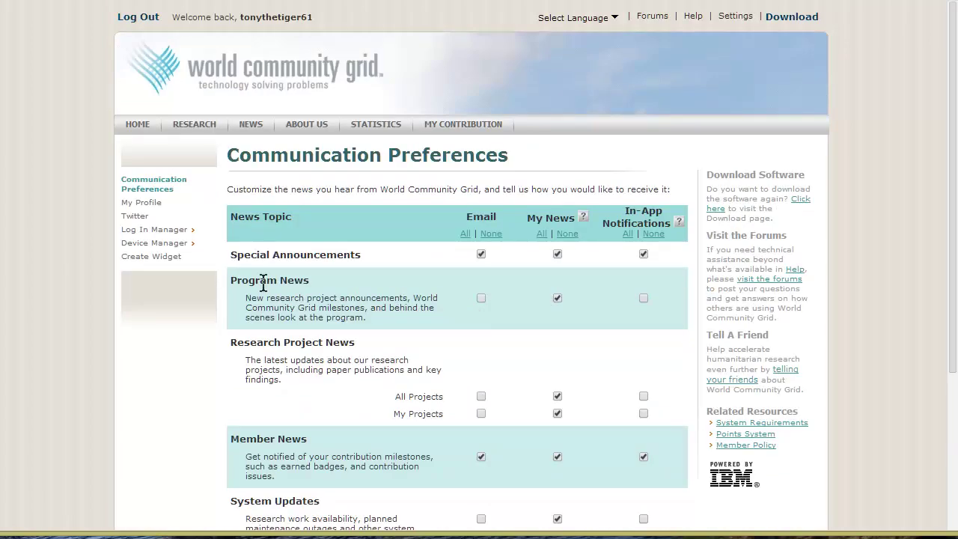
- Open My Profile in the settings and copy the account's verification code
click(155, 204)
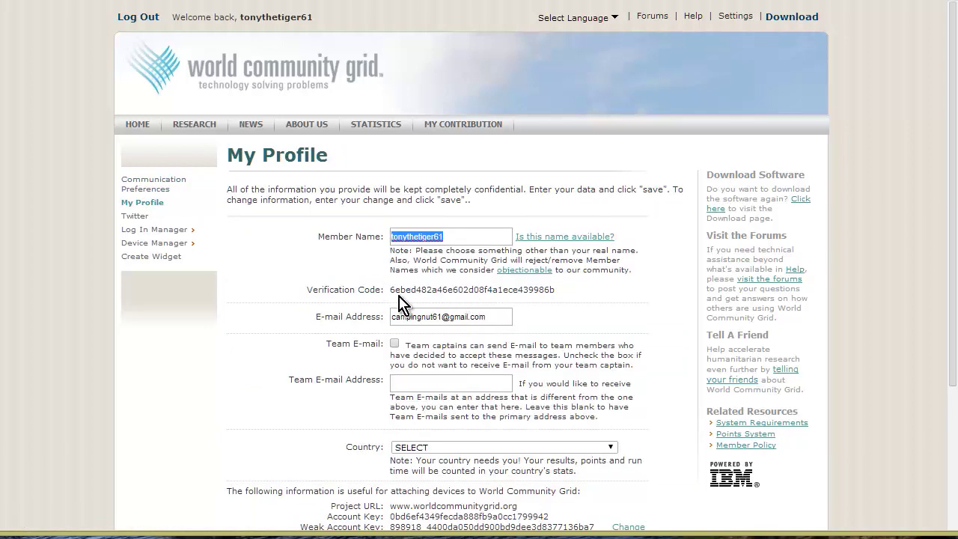
click(390, 291)
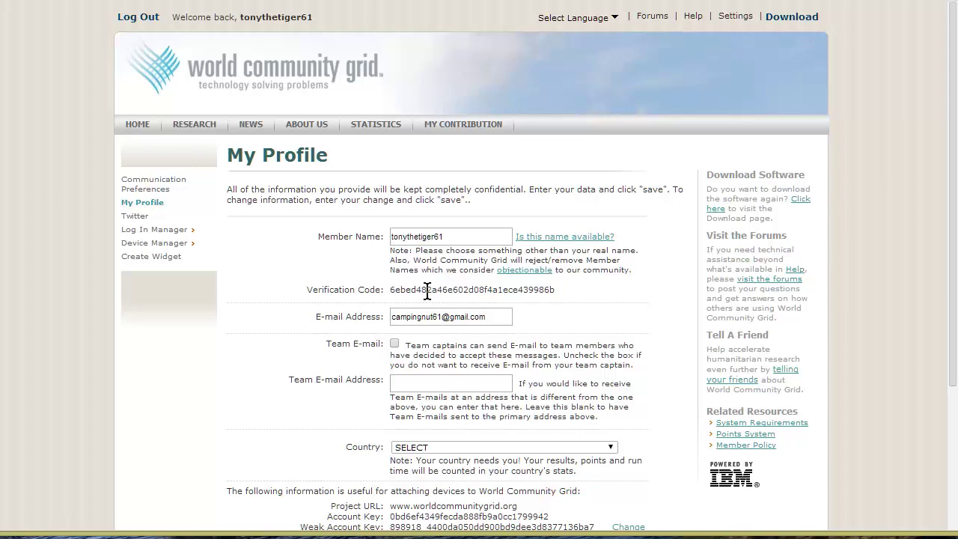
double_click(427, 293)
key(ctrl+c)
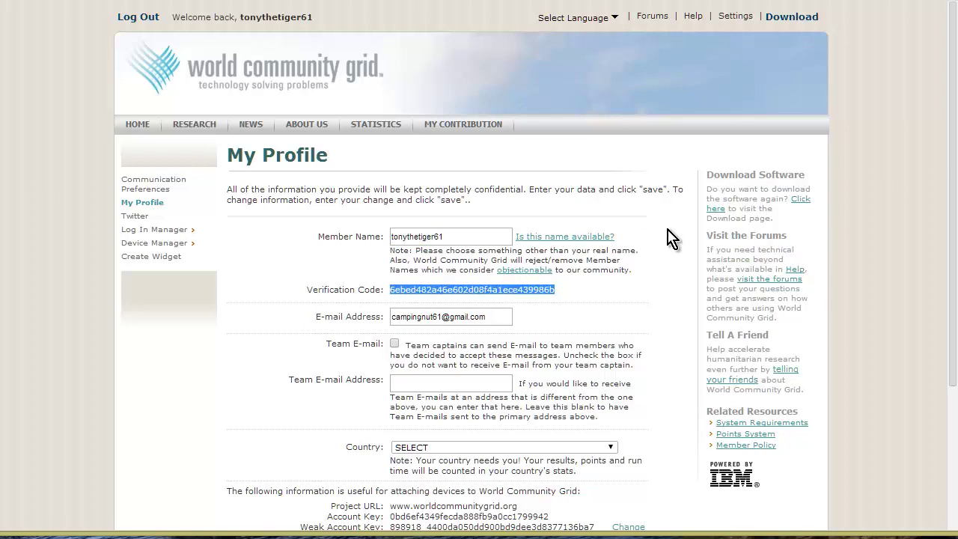
- Switch to the Ripple Labs registration page and paste the copied code into the WCG Verification Code field as plain text
key(ctrl+Tab)
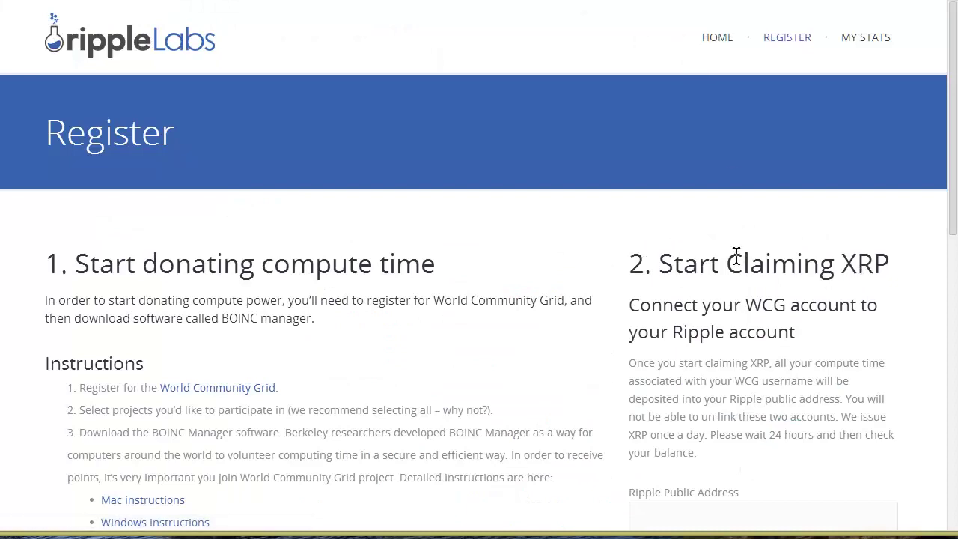
scroll(789, 292, down, 1)
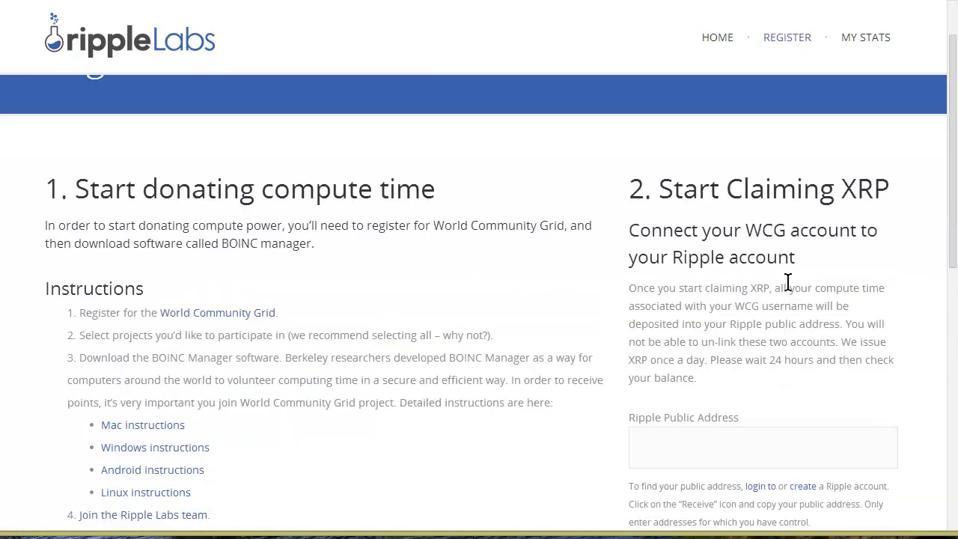
scroll(788, 282, down, 3)
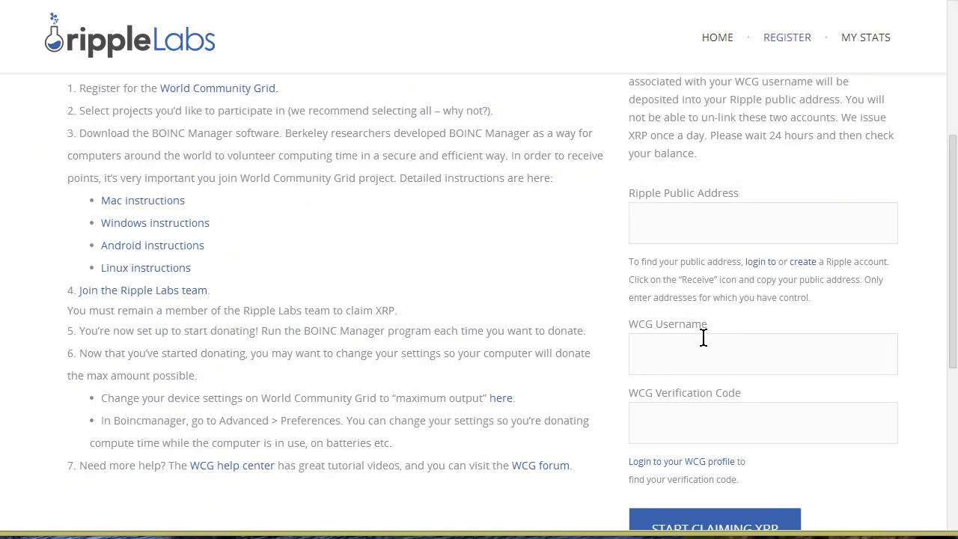
click(658, 420)
right_click(659, 419)
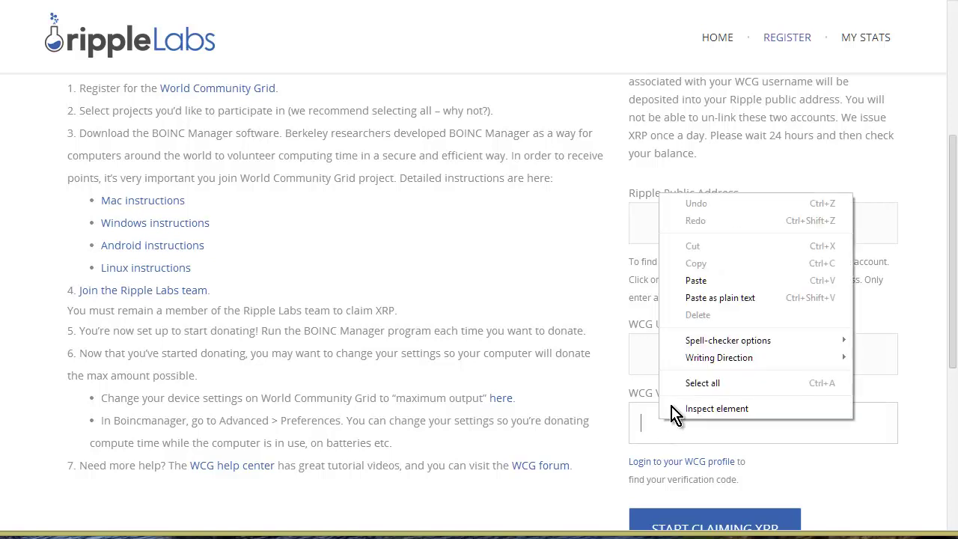
click(722, 298)
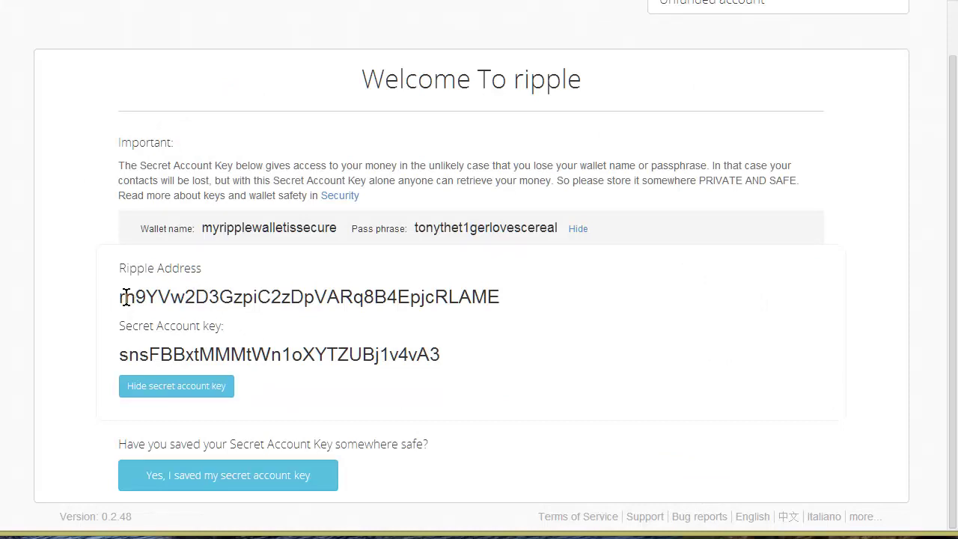
- Copy the Ripple address from the wallet's welcome page and paste it into the Ripple Public Address field of the registration form
drag(124, 296, 490, 304)
key(ctrl+c)
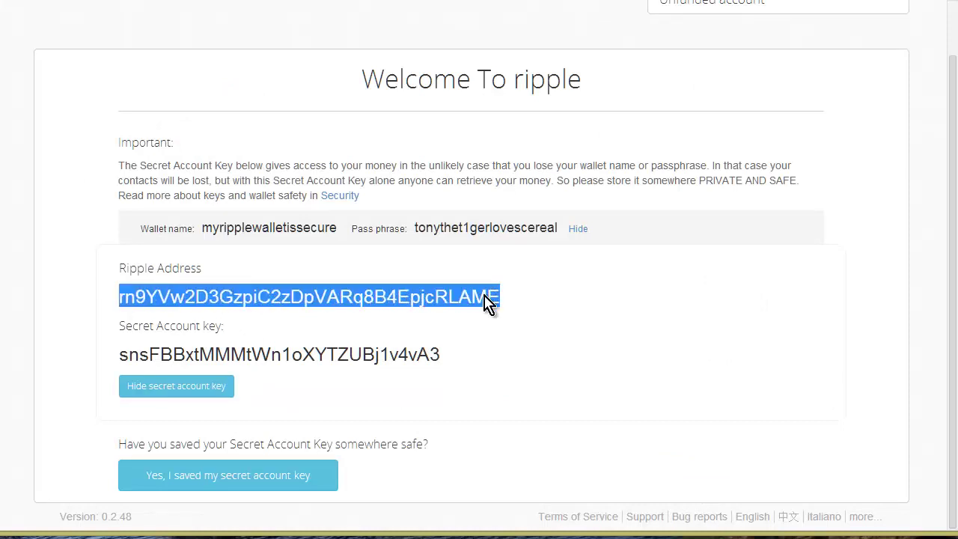
right_click(491, 304)
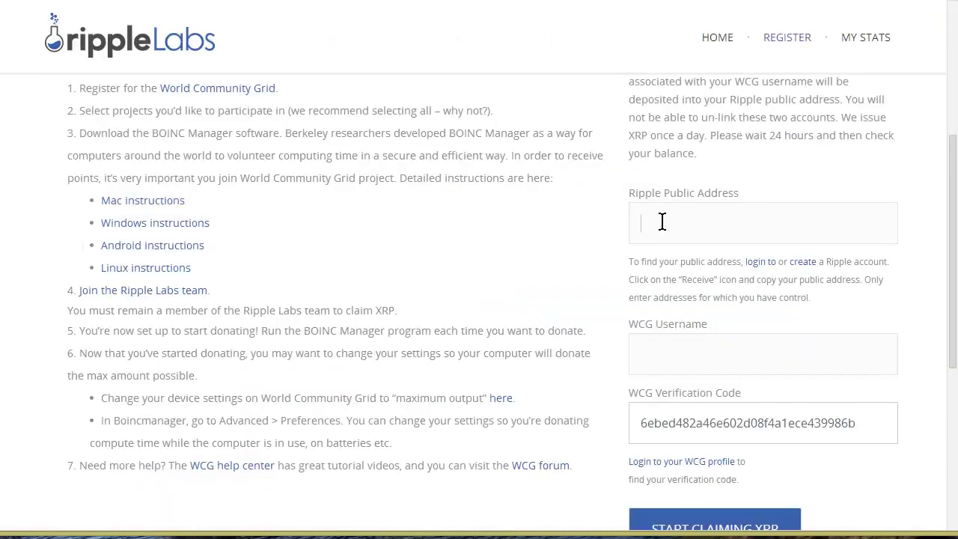
click(664, 225)
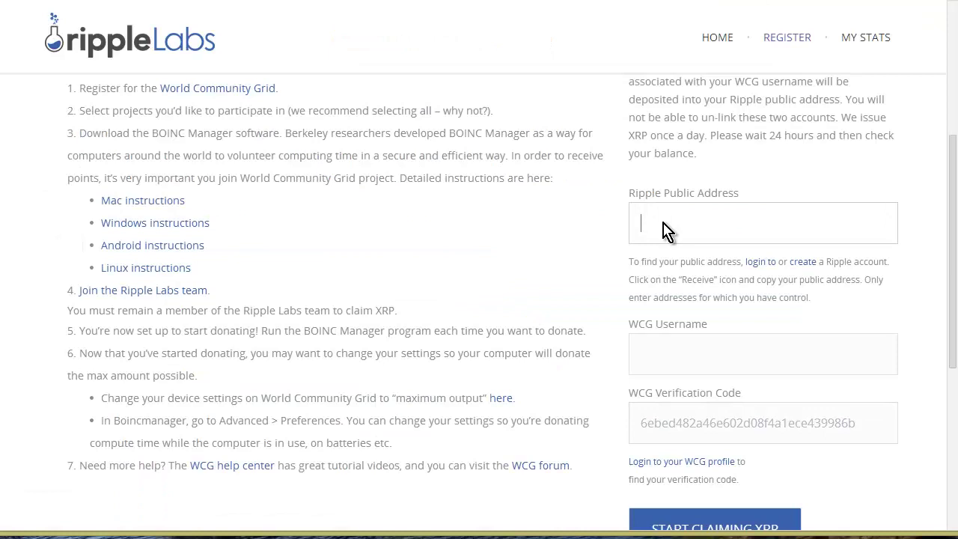
right_click(663, 224)
click(693, 309)
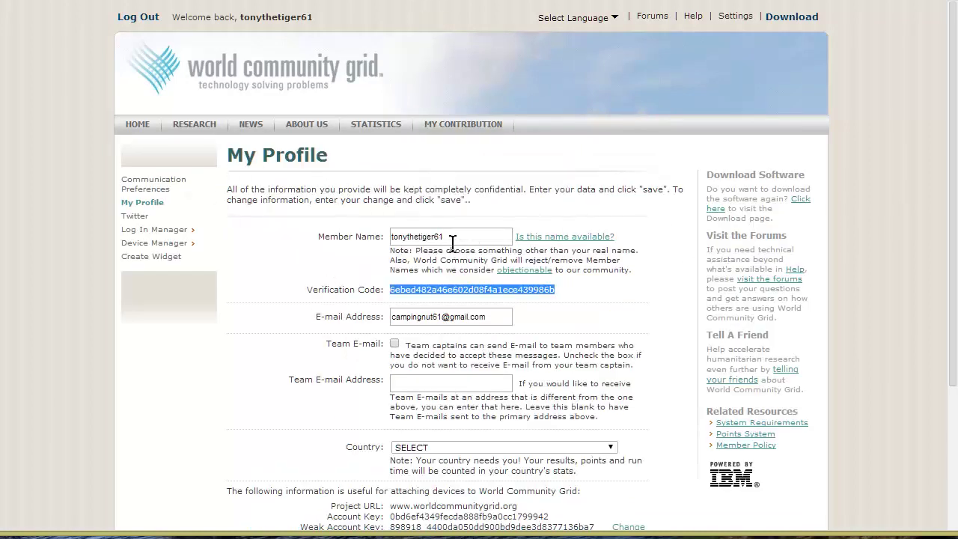
- Copy the account's member name from the My Profile page
click(408, 236)
double_click(408, 237)
key(ctrl+c)
right_click(419, 237)
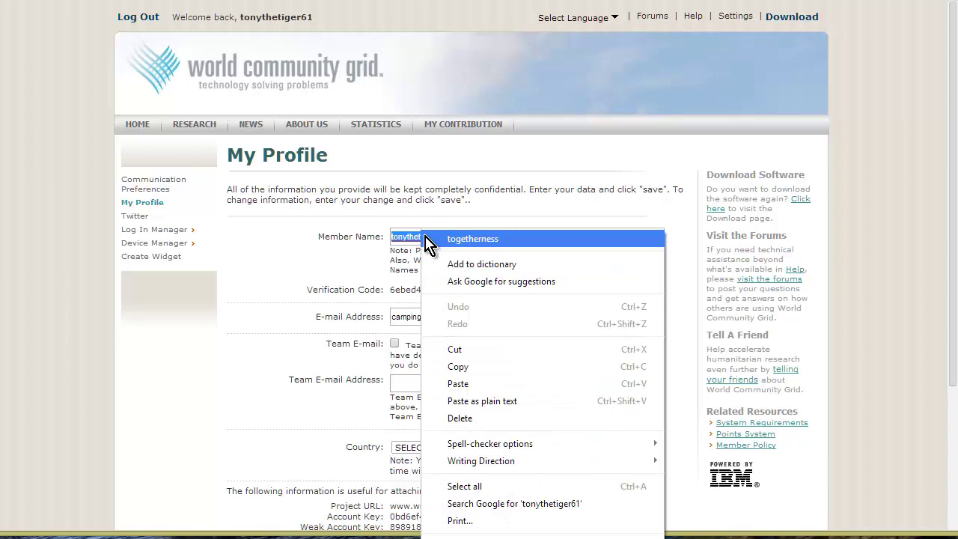
click(485, 366)
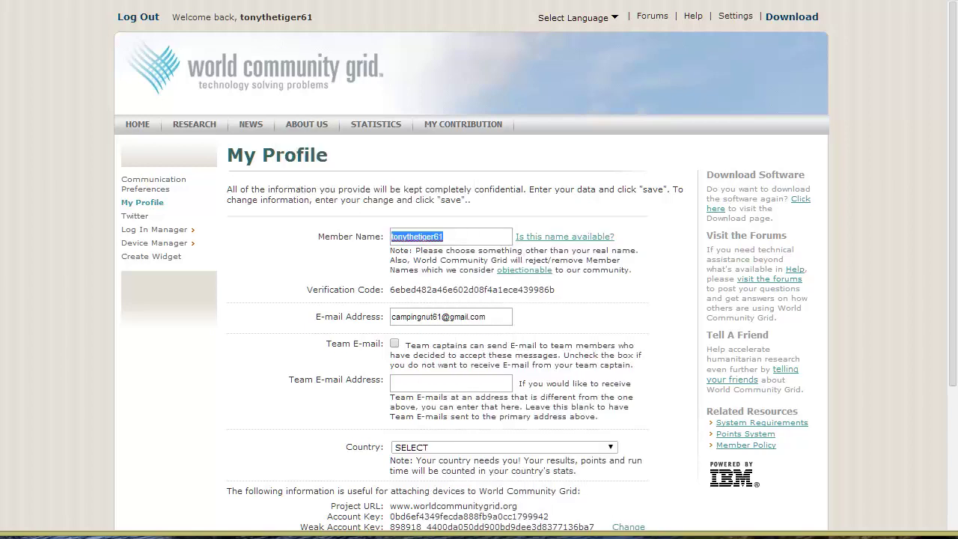
- Switch to the Ripple Labs registration page and paste the copied member name into the WCG Username field
key(ctrl+Tab)
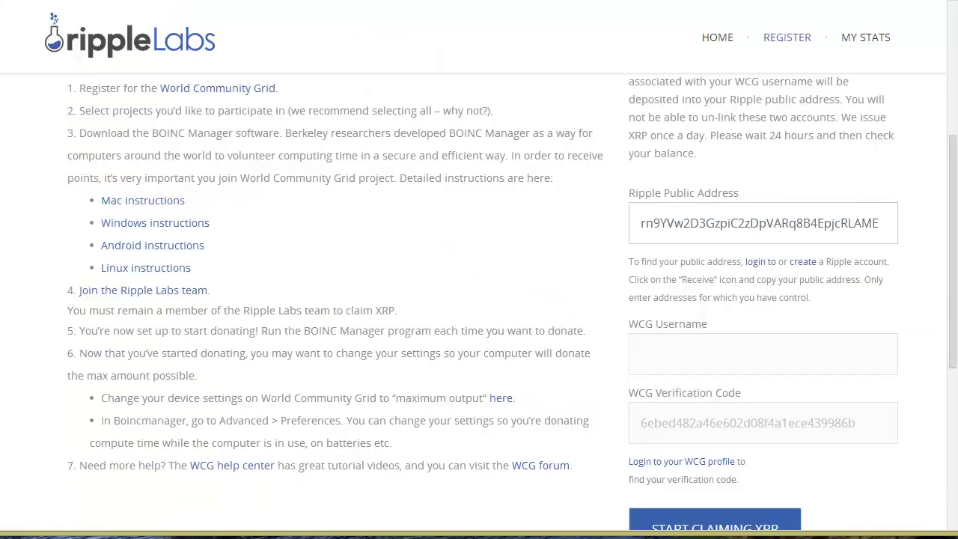
click(687, 347)
right_click(687, 348)
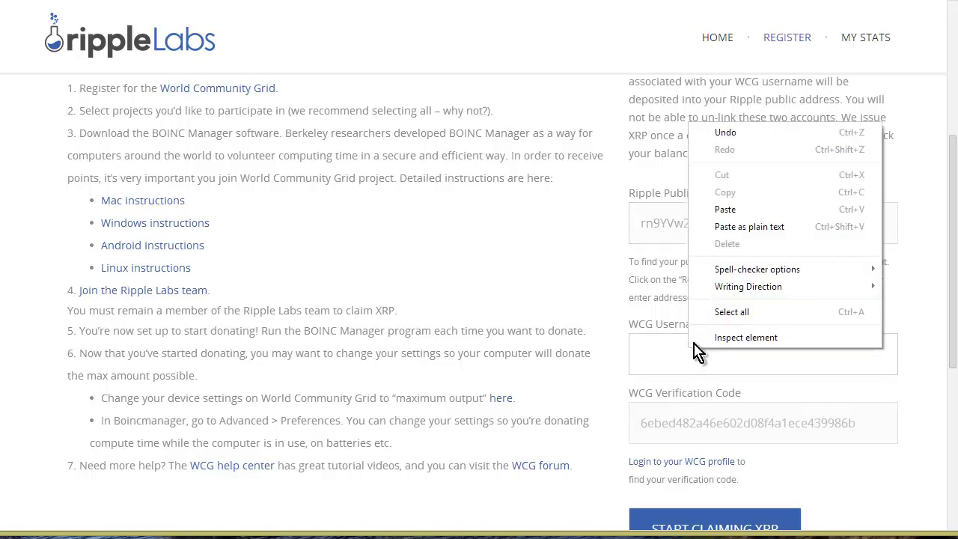
click(737, 212)
scroll(919, 323, down, 3)
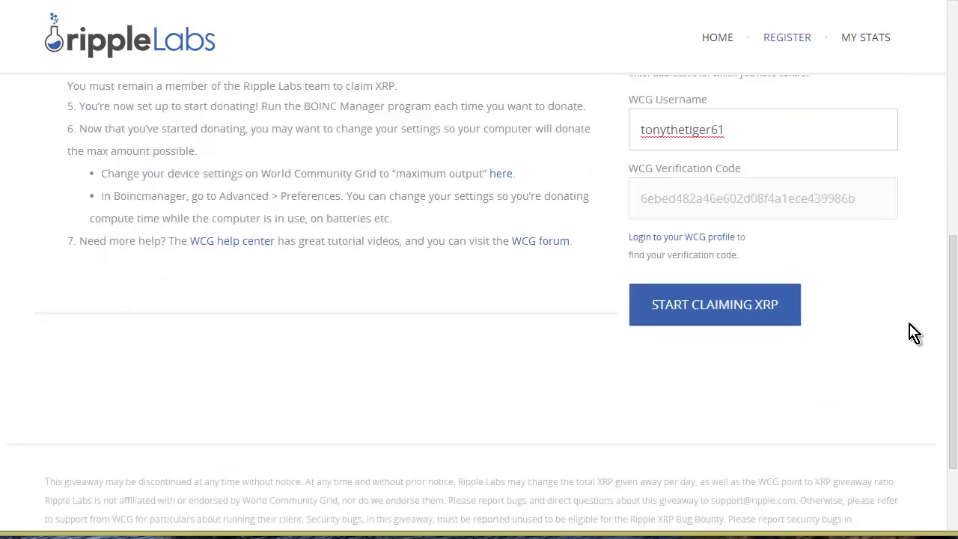
click(769, 336)
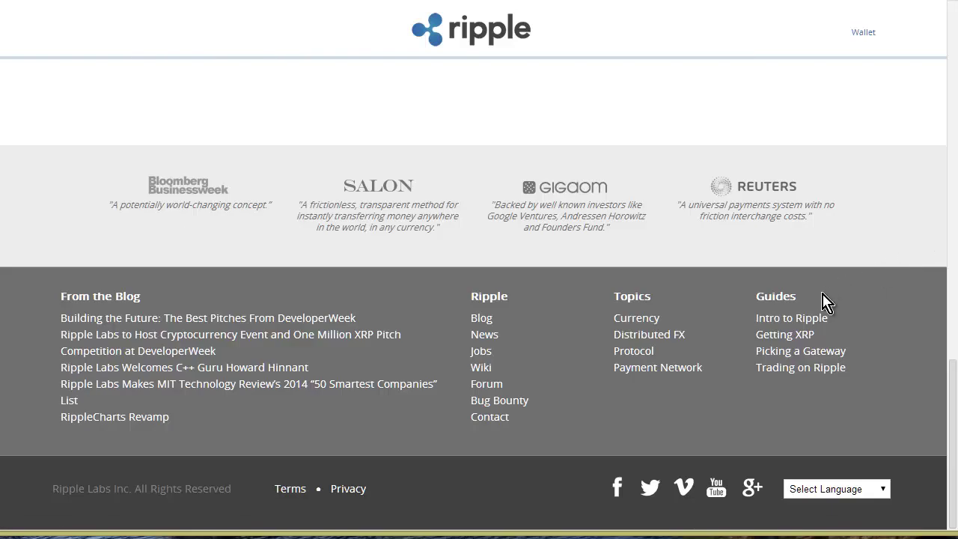
- Open the Picking a Gateway guide on the Ripple site and review the gateway selection criteria and the listed member gateways
click(814, 356)
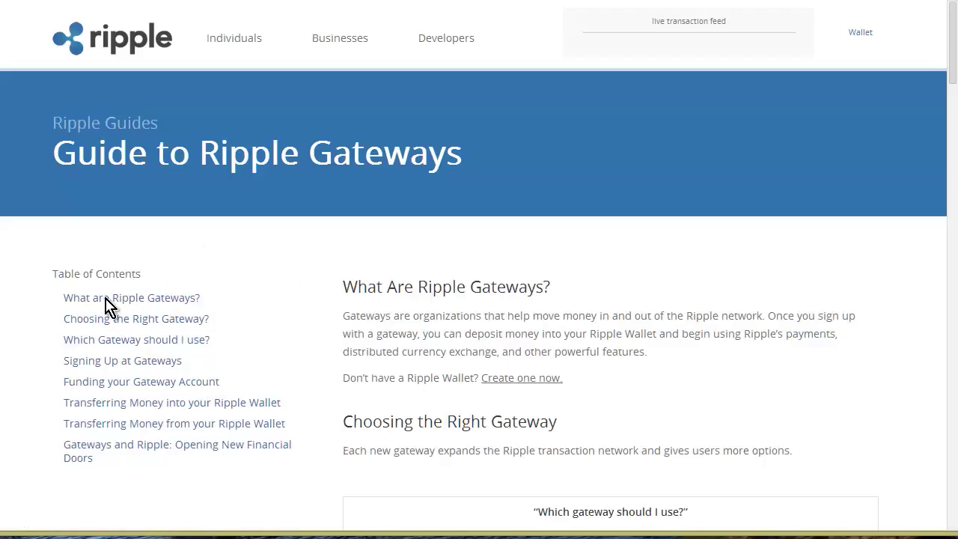
scroll(397, 299, down, 1)
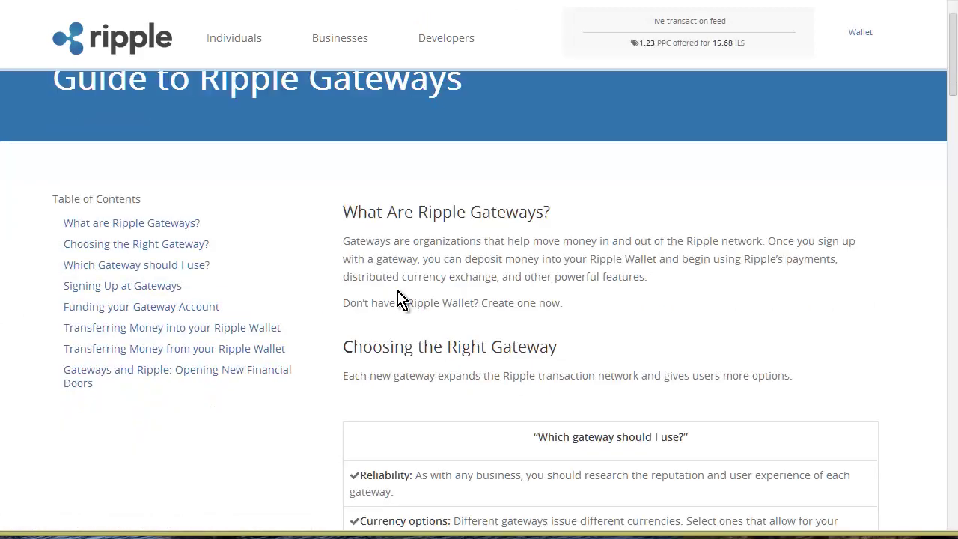
scroll(496, 243, down, 2)
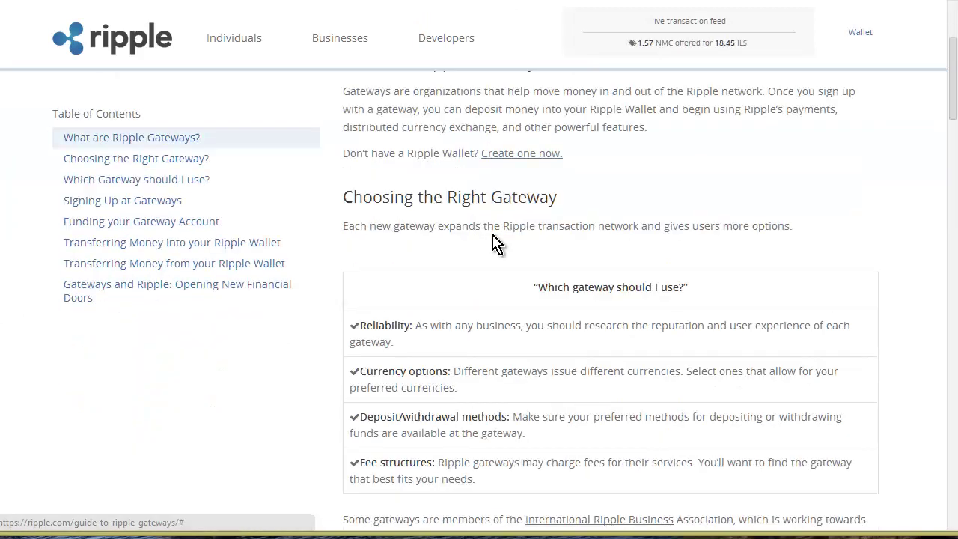
scroll(496, 243, down, 5)
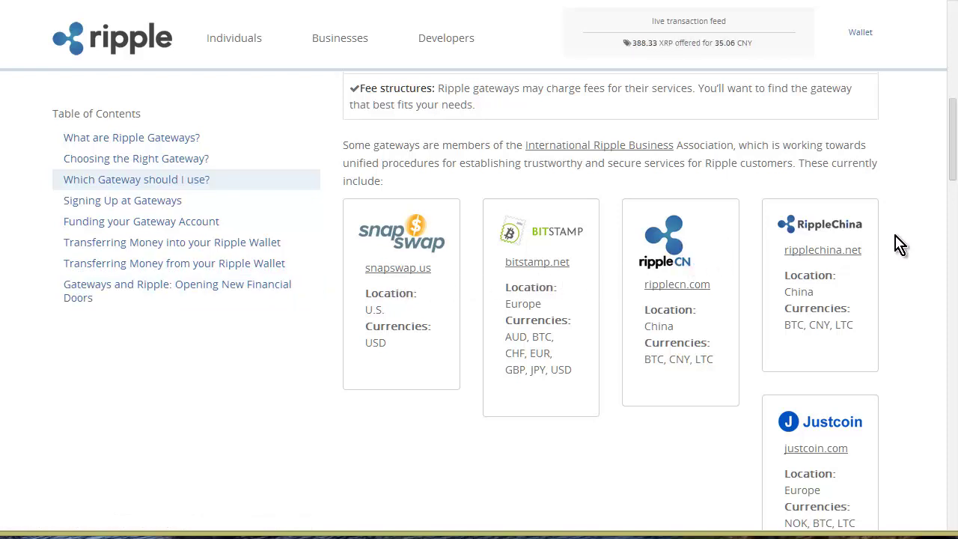
scroll(891, 292, down, 2)
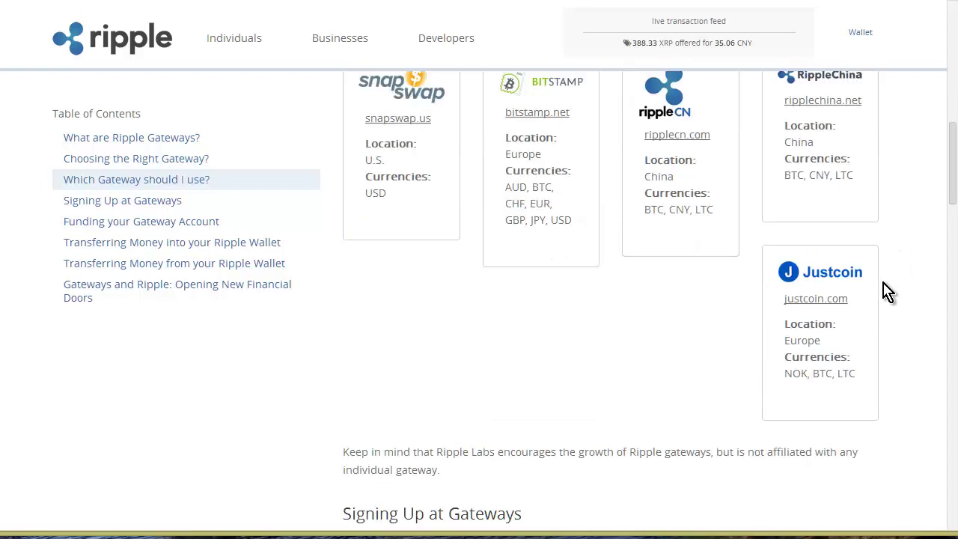
scroll(472, 392, up, 3)
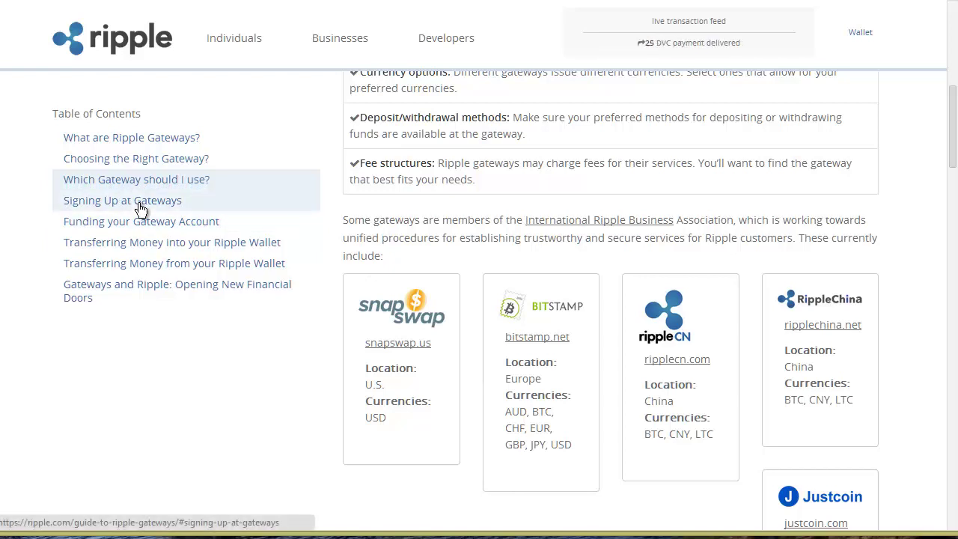
- Read the guide's sections on signing up at gateways, funding a gateway account and transferring money into the Ripple wallet, and return to the gateway list
click(174, 204)
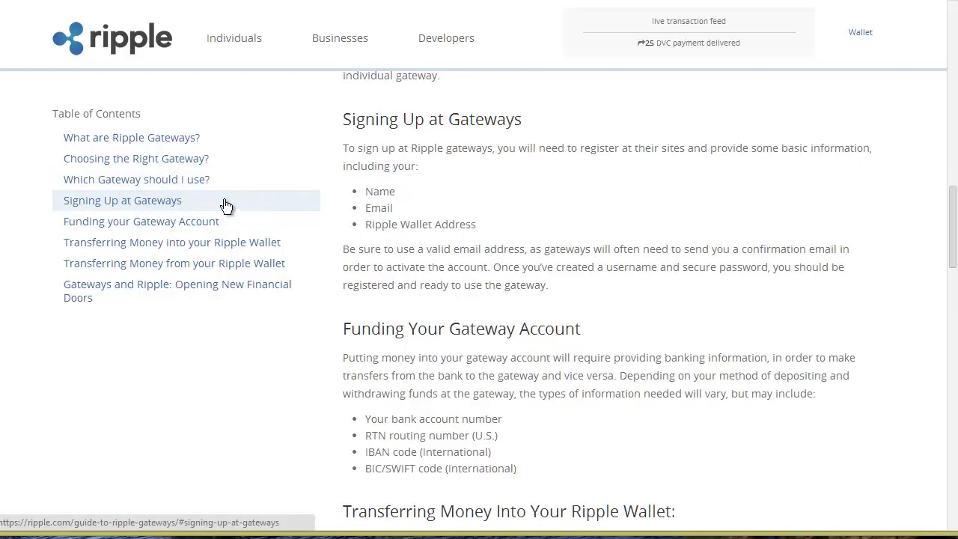
click(150, 223)
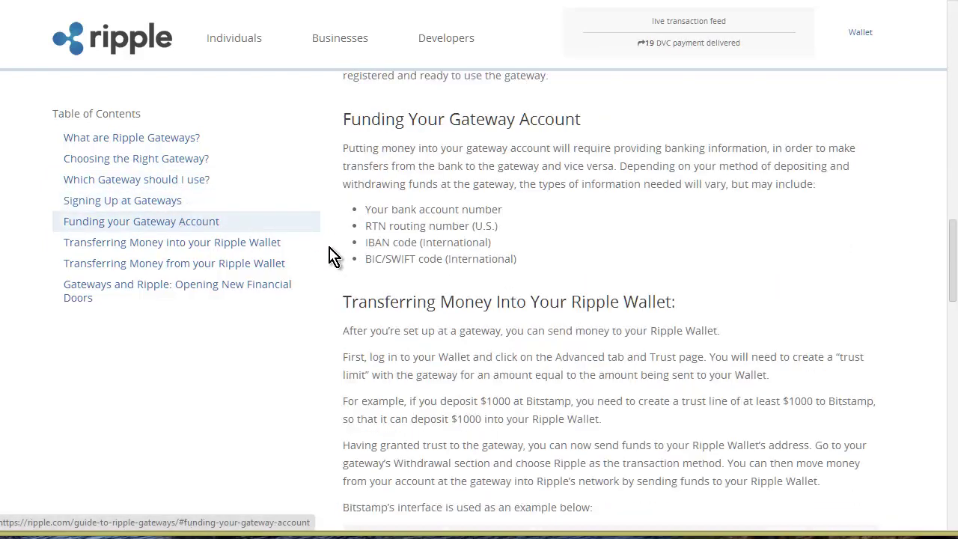
scroll(508, 305, down, 2)
scroll(322, 154, down, 5)
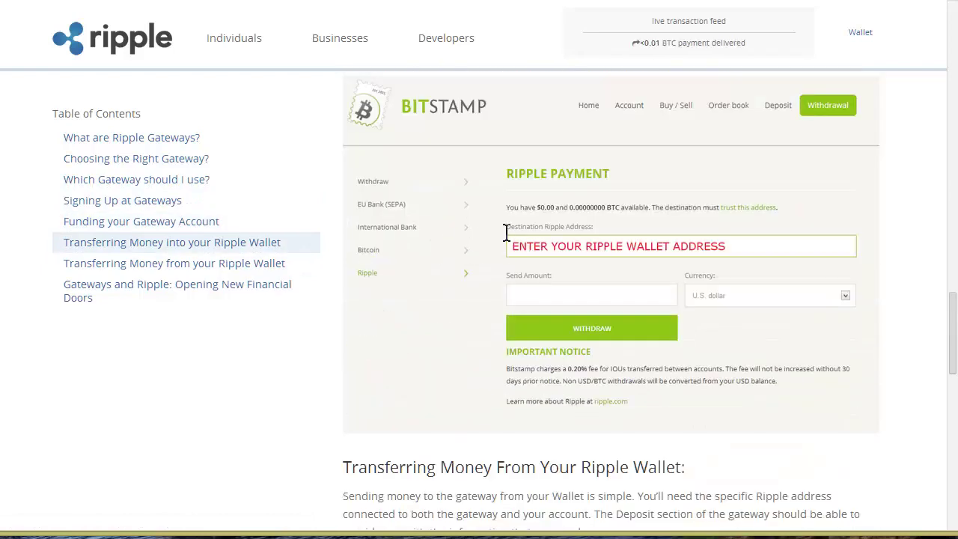
scroll(531, 214, up, 2)
scroll(327, 277, down, 3)
scroll(327, 281, up, 15)
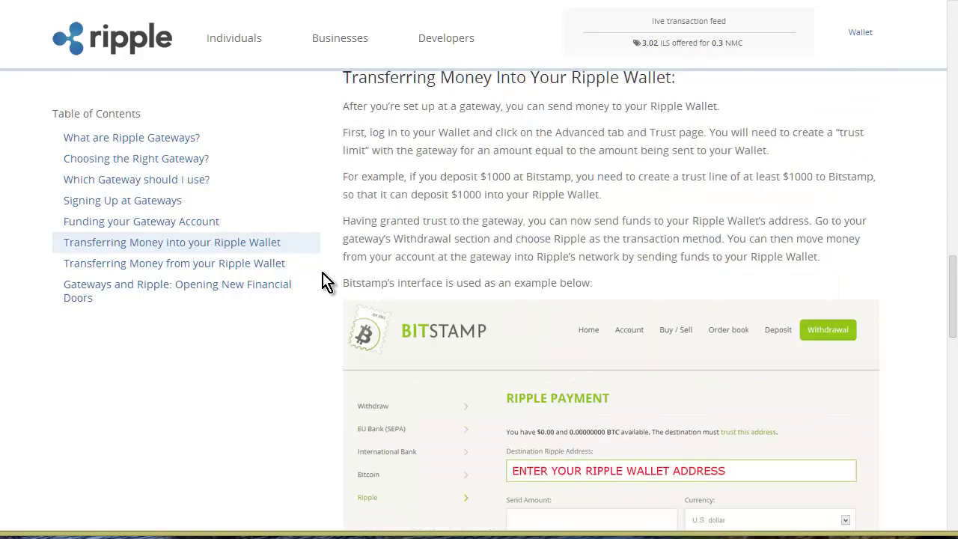
scroll(327, 282, up, 4)
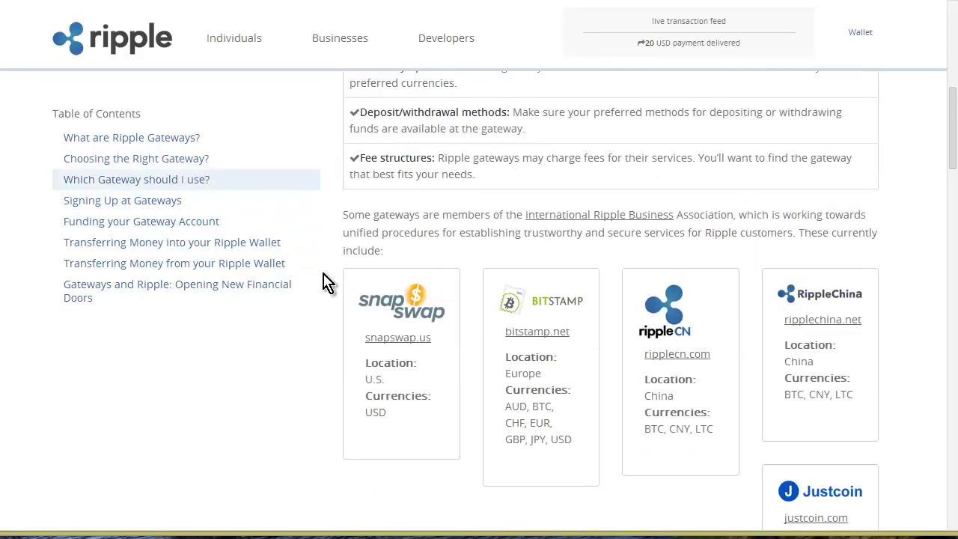